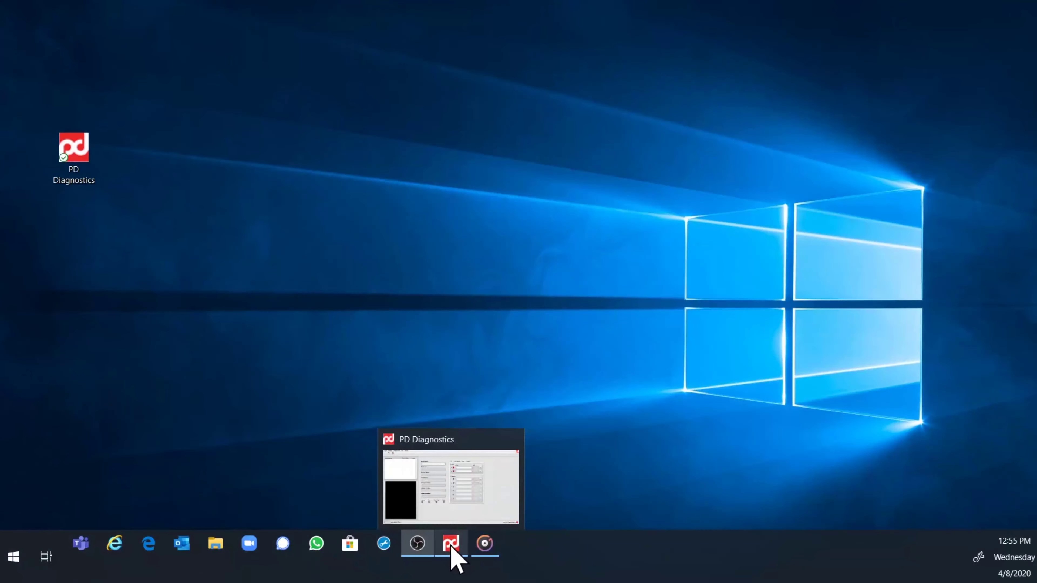
Step: Switch to PD Diagnostics and select the Ethernet 3 Realtek USB GbE Family Controller #3 as the network adapter
click(452, 547)
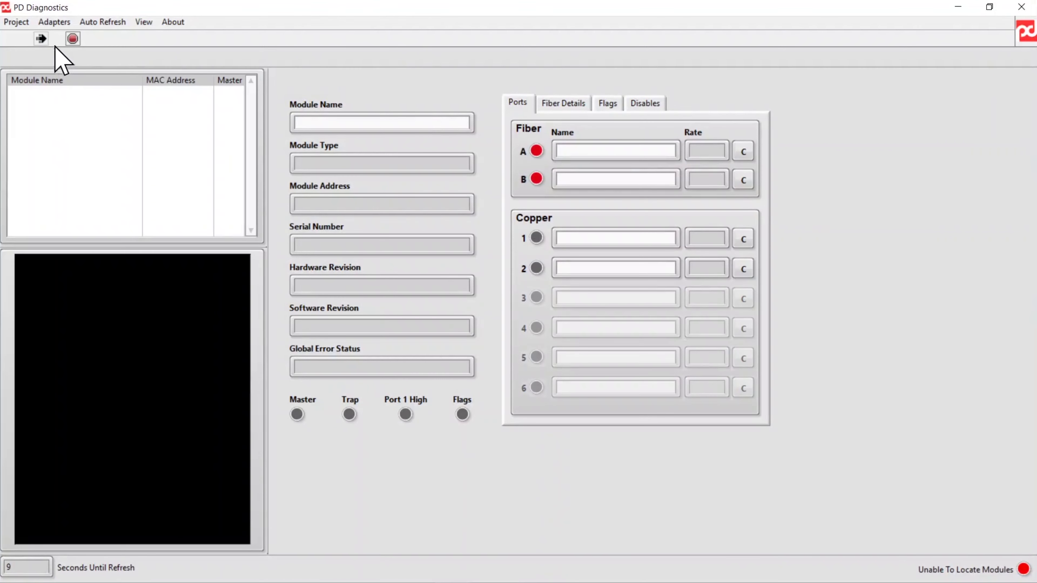
click(55, 22)
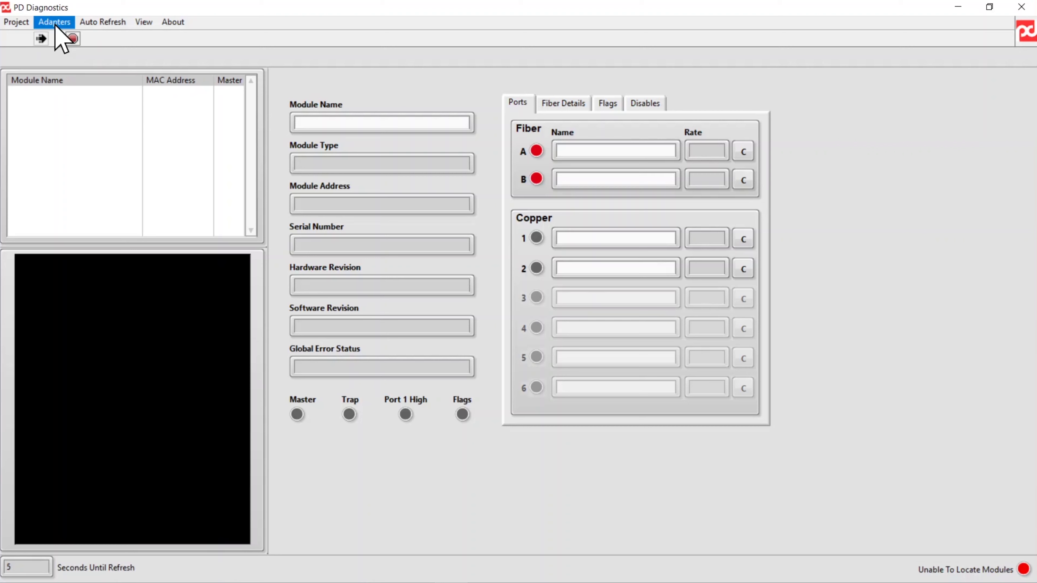
click(56, 31)
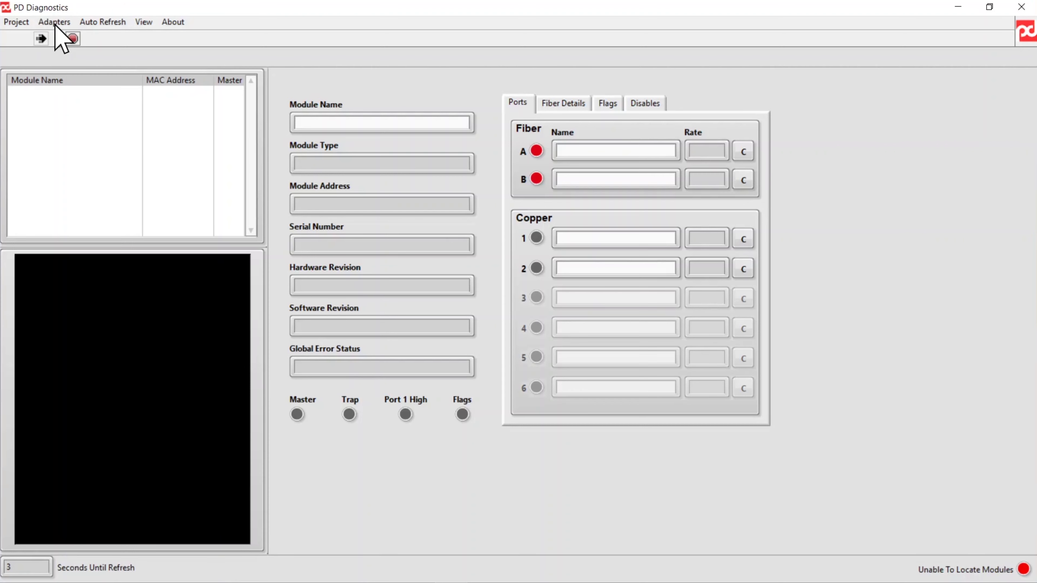
click(318, 276)
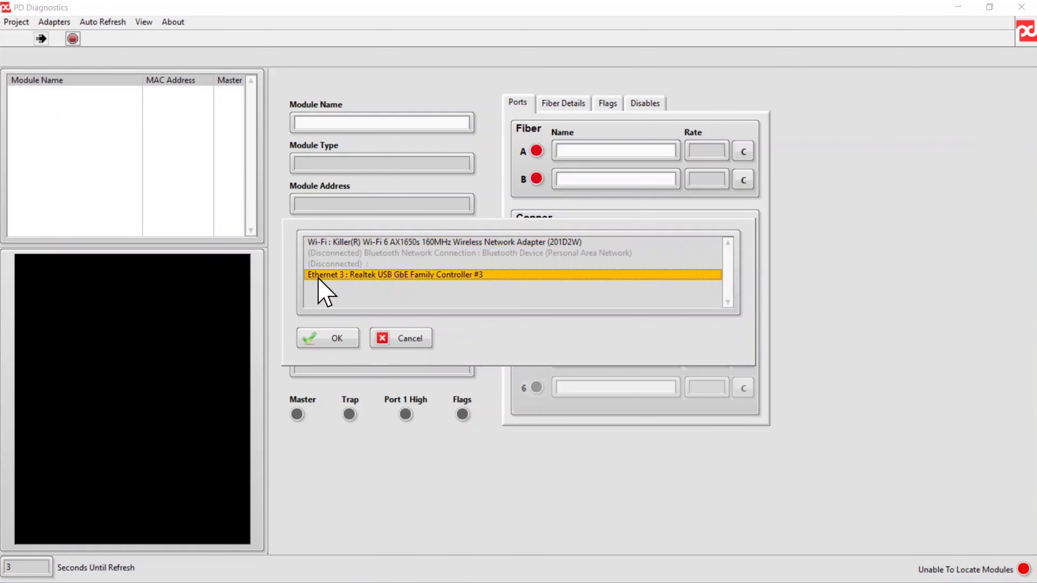
click(330, 338)
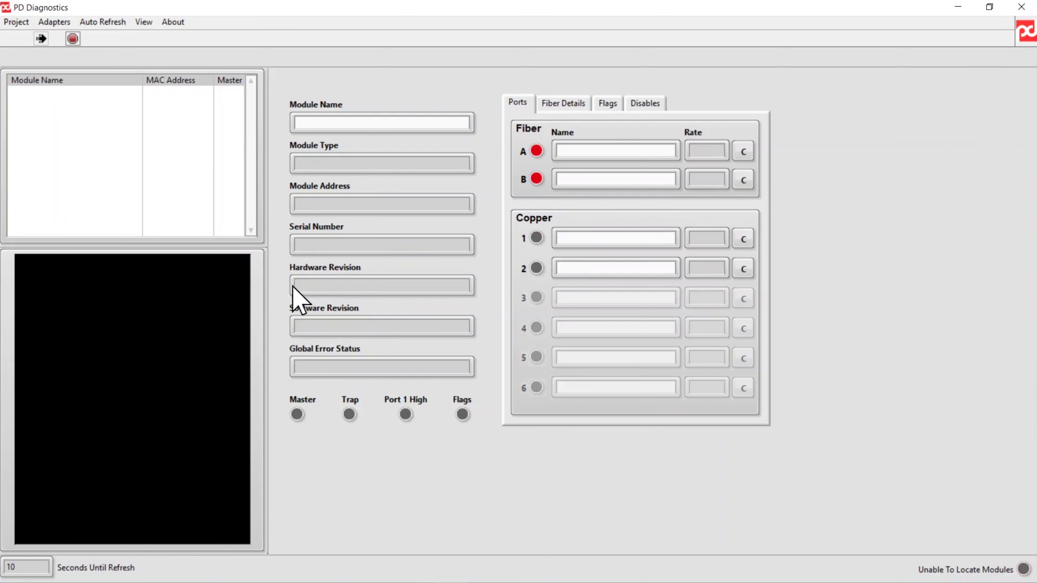
Step: Set the module list's auto refresh interval to every 5 seconds
click(102, 22)
click(114, 38)
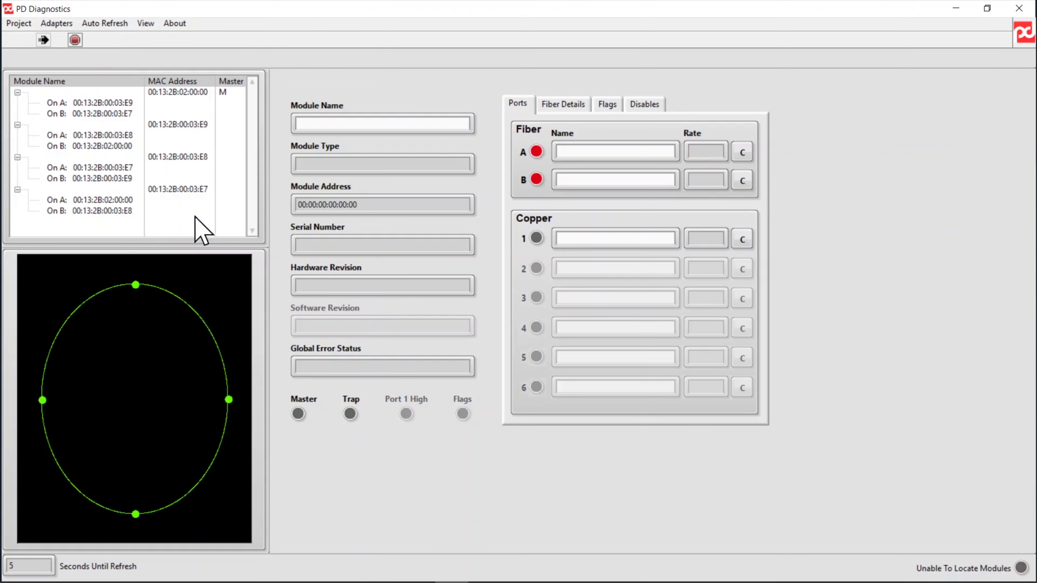
click(111, 25)
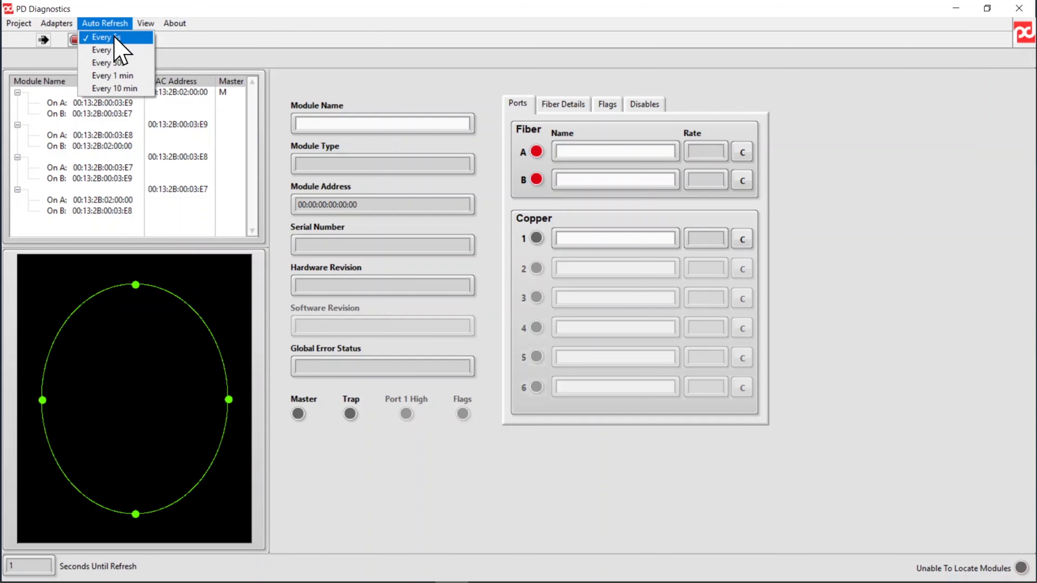
click(107, 36)
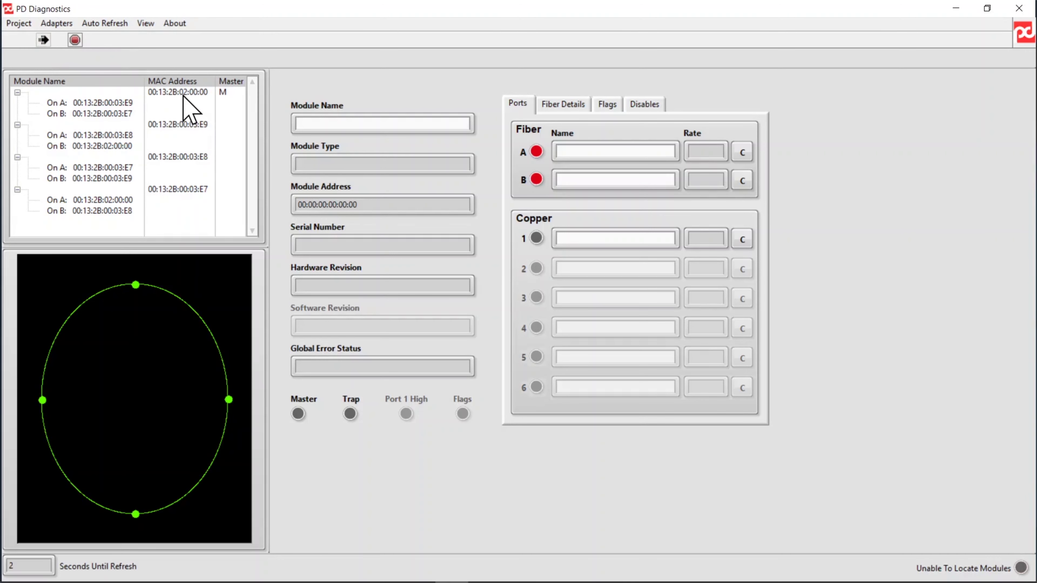
Step: Inspect the details of each of the four modules in the ring, starting with the master
click(119, 92)
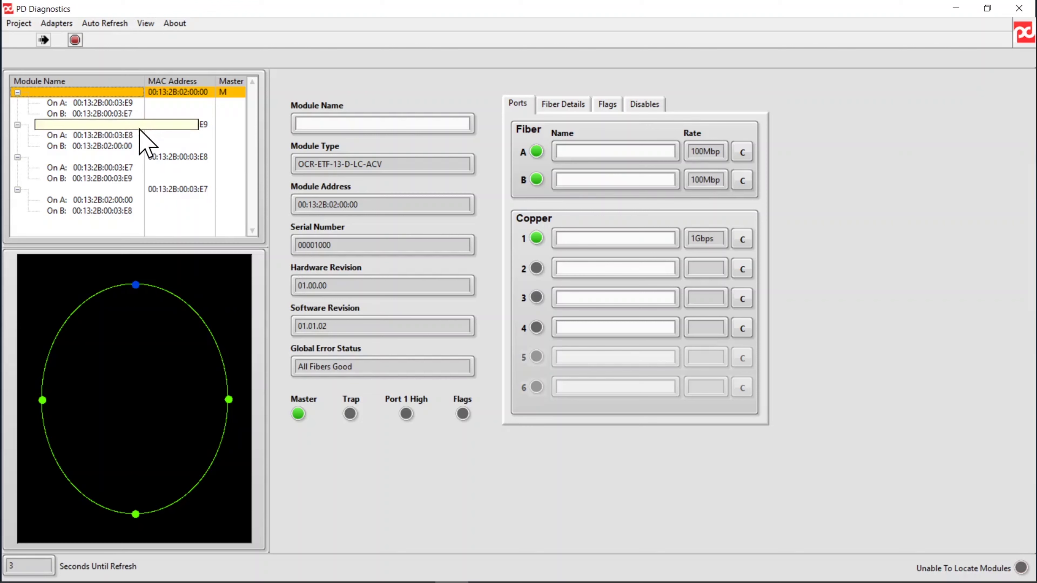
click(163, 124)
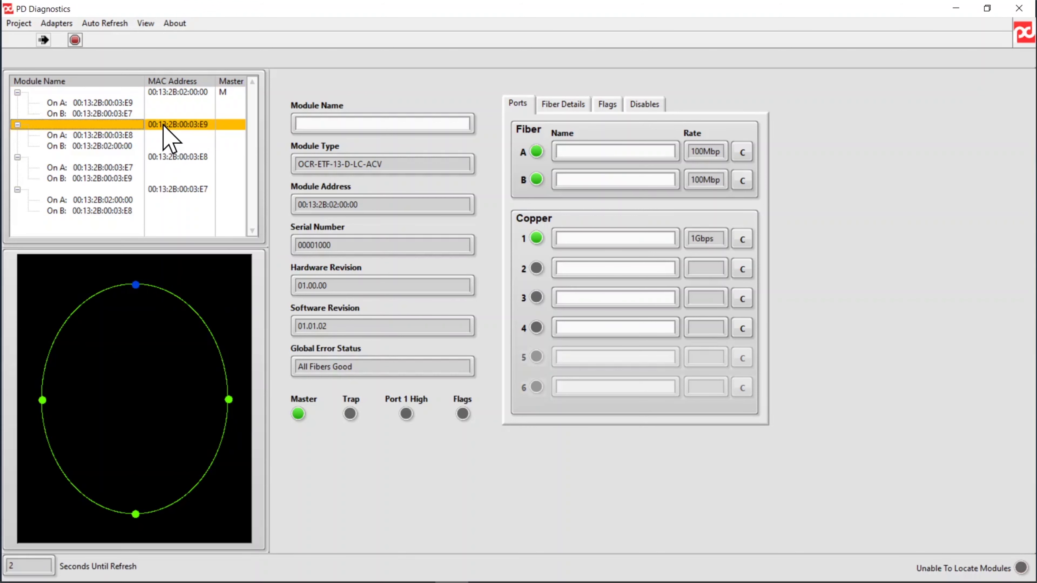
click(163, 158)
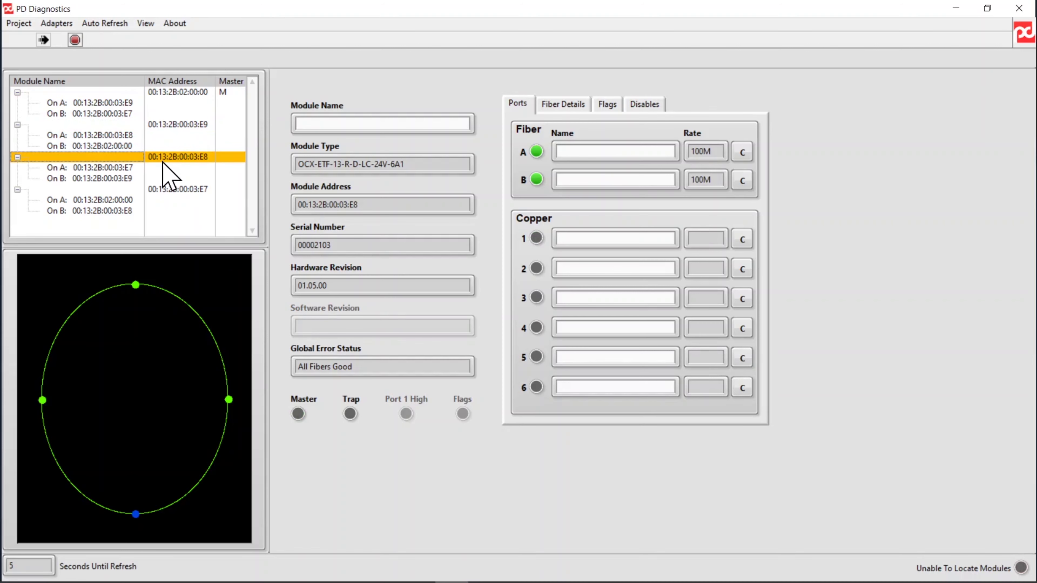
click(166, 190)
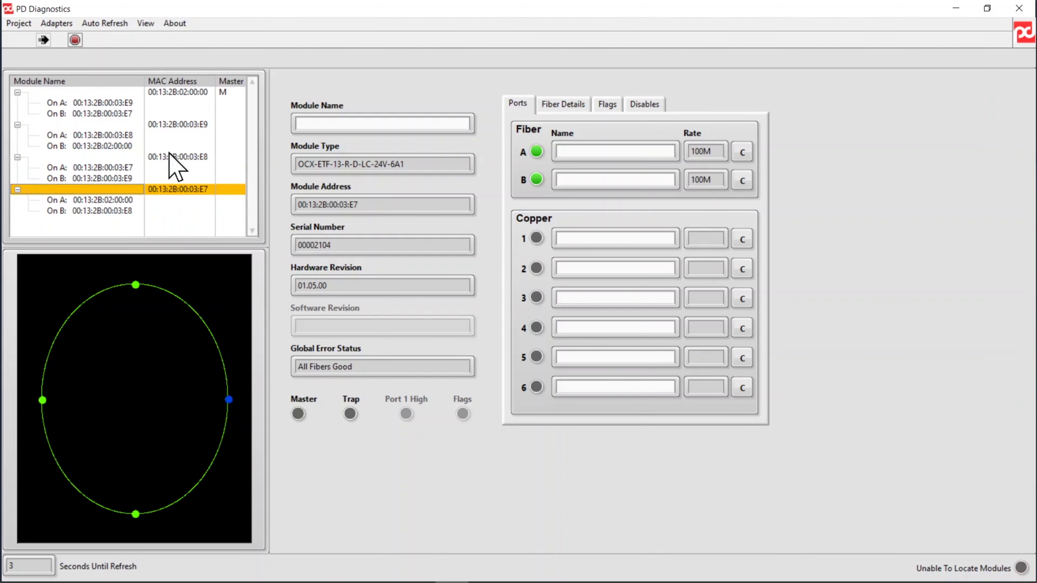
Step: View the port counters for fiber port A of the master module, choose their auto refresh interval and close them
click(166, 93)
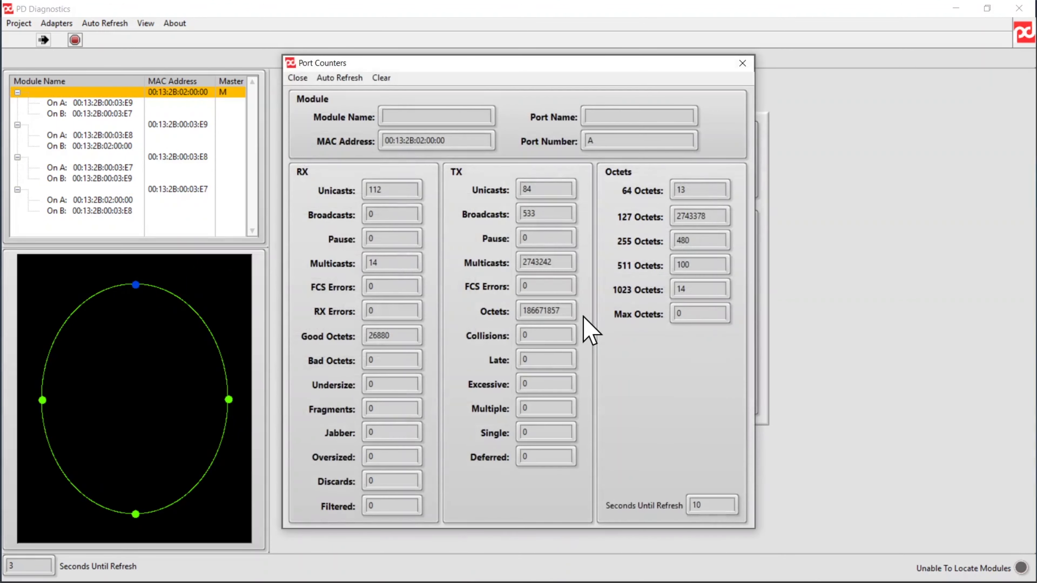
click(339, 77)
click(359, 95)
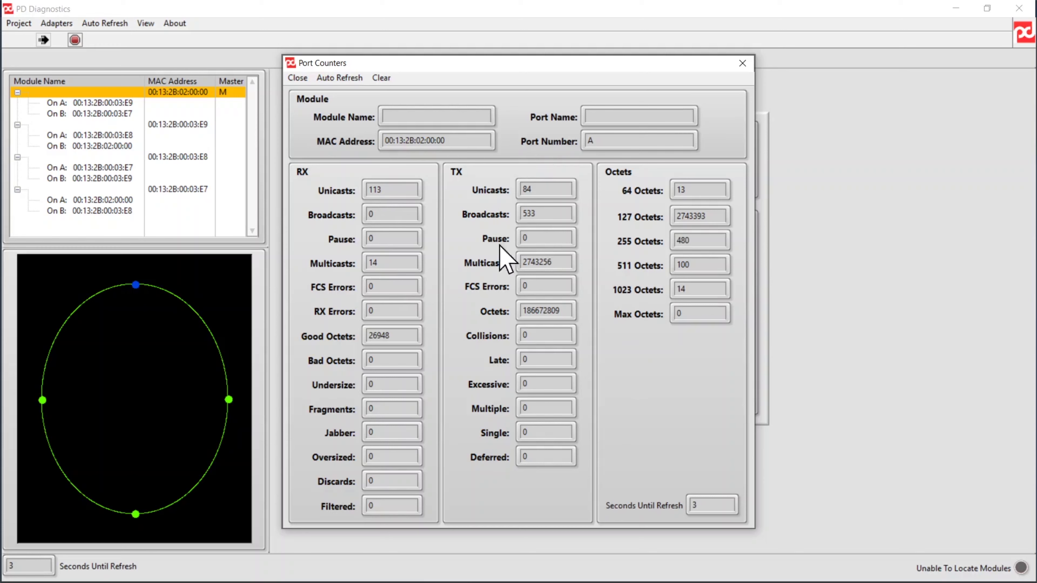
click(741, 63)
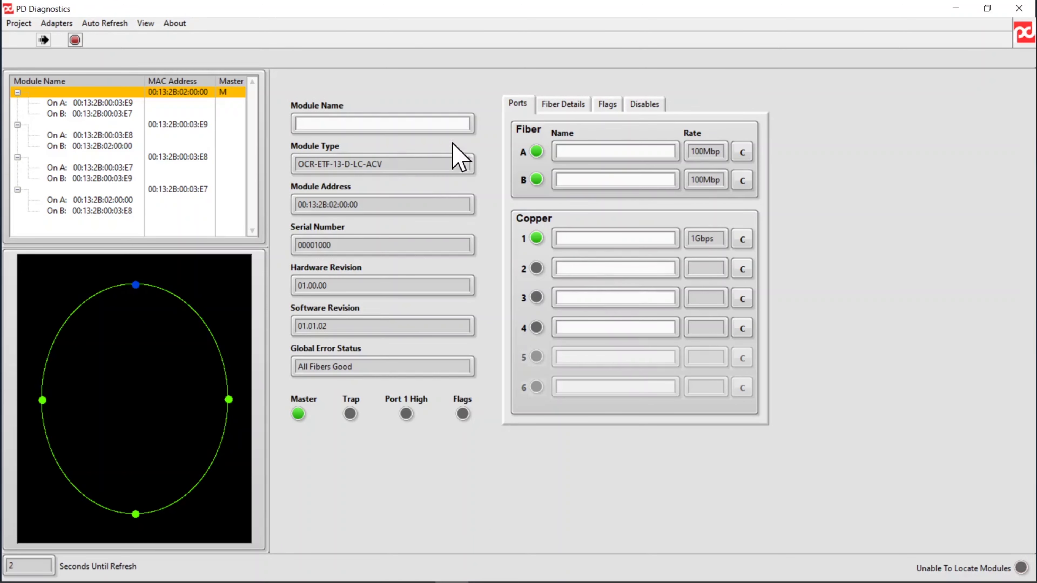
Step: Review the master module's fiber details, alarm flags and port disables
click(562, 104)
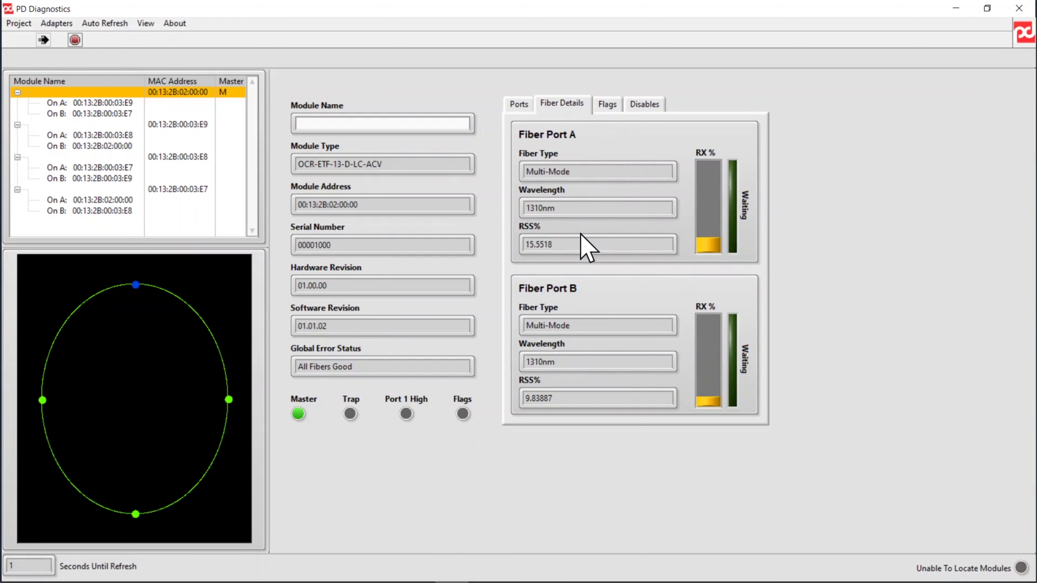
click(605, 104)
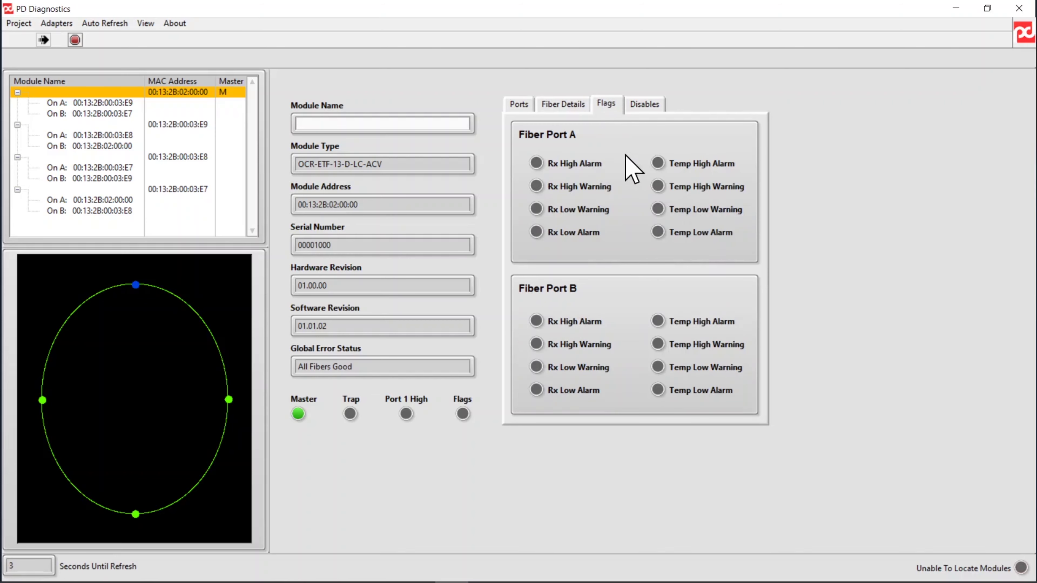
click(646, 106)
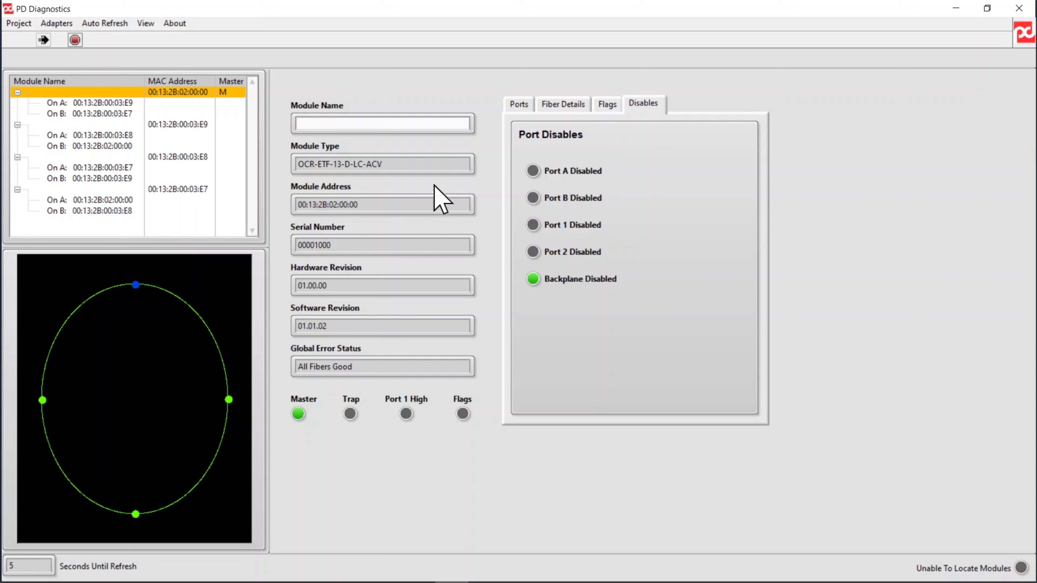
Step: Name the master module "Test Module 1" and refresh the module list
click(378, 125)
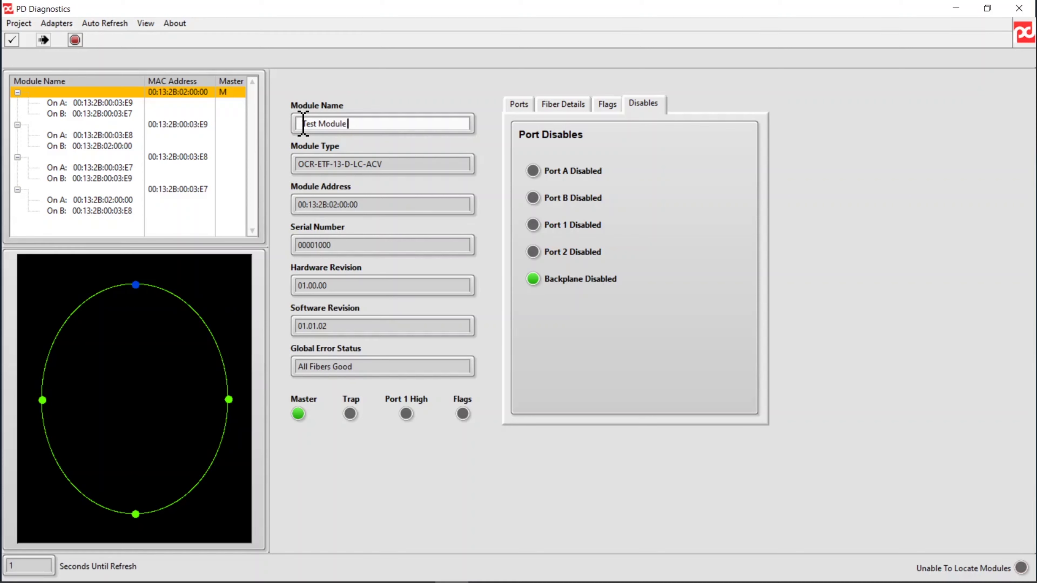
key(Tab)
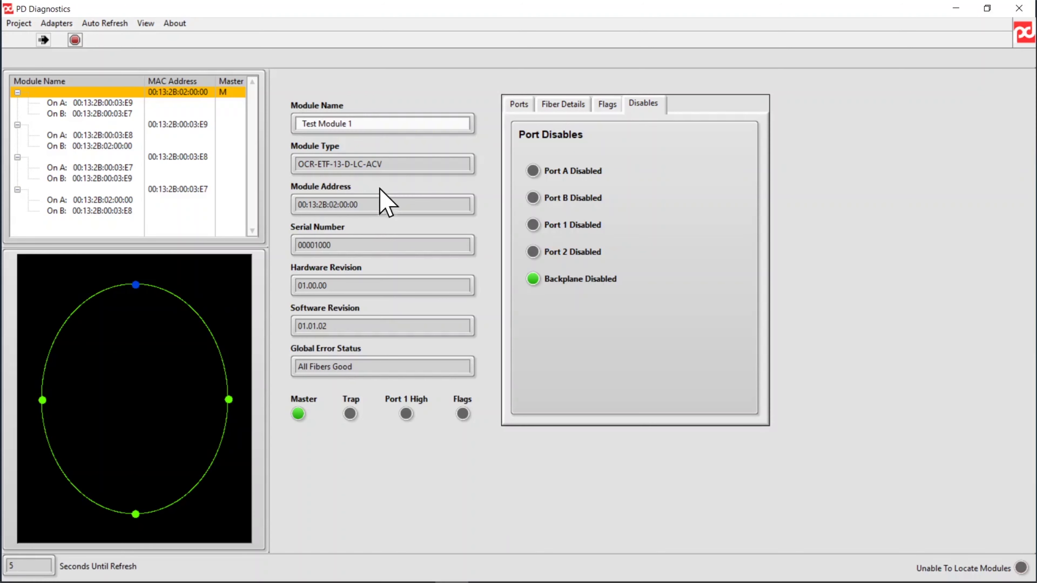
click(44, 40)
Step: Examine Test Module 1's type, address, serial number, hardware and software revisions, and global error status
triple_click(359, 163)
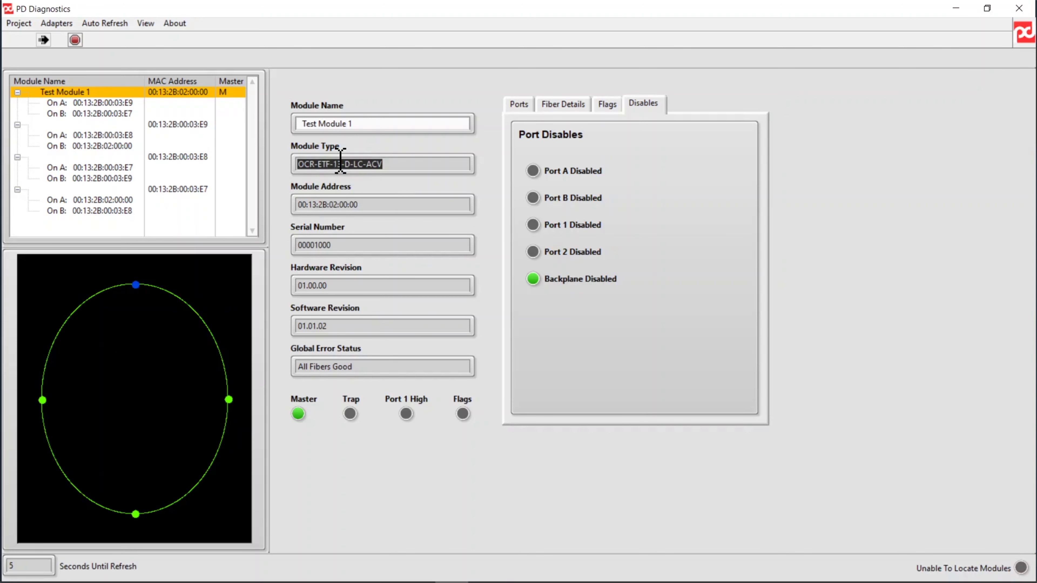
triple_click(350, 203)
triple_click(322, 244)
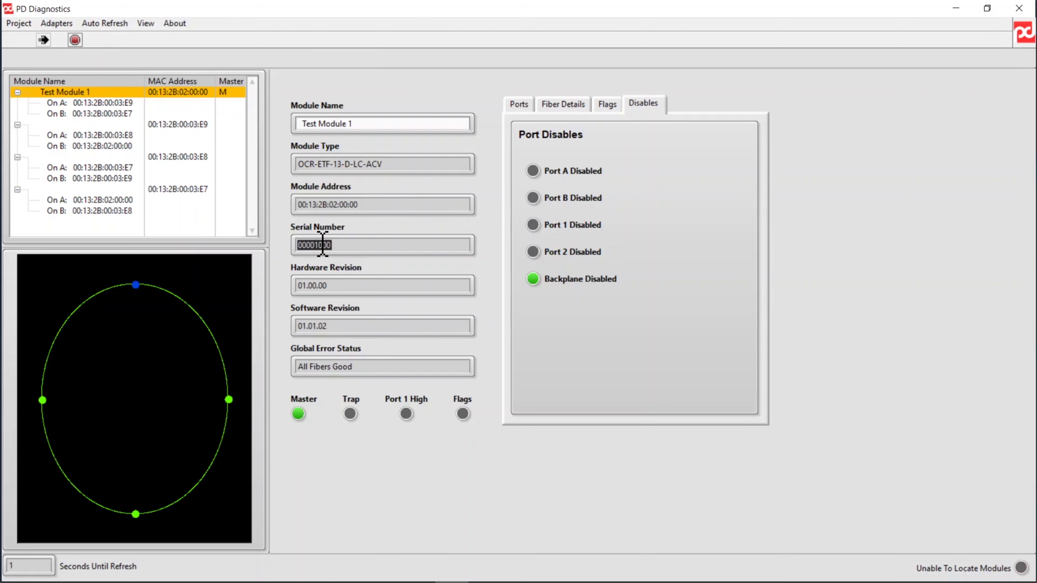
click(320, 285)
triple_click(320, 285)
triple_click(327, 325)
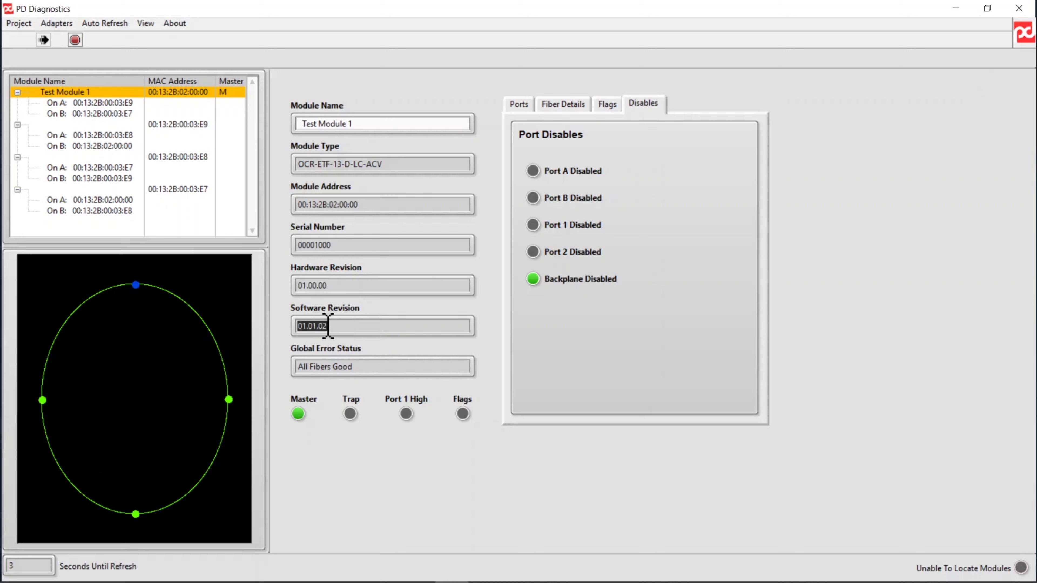
triple_click(349, 366)
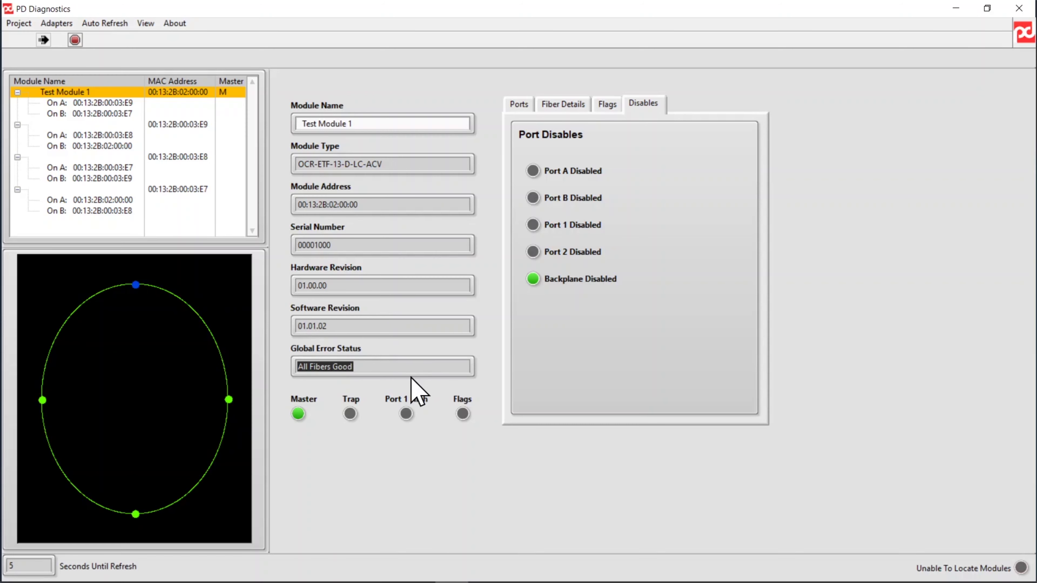
click(365, 96)
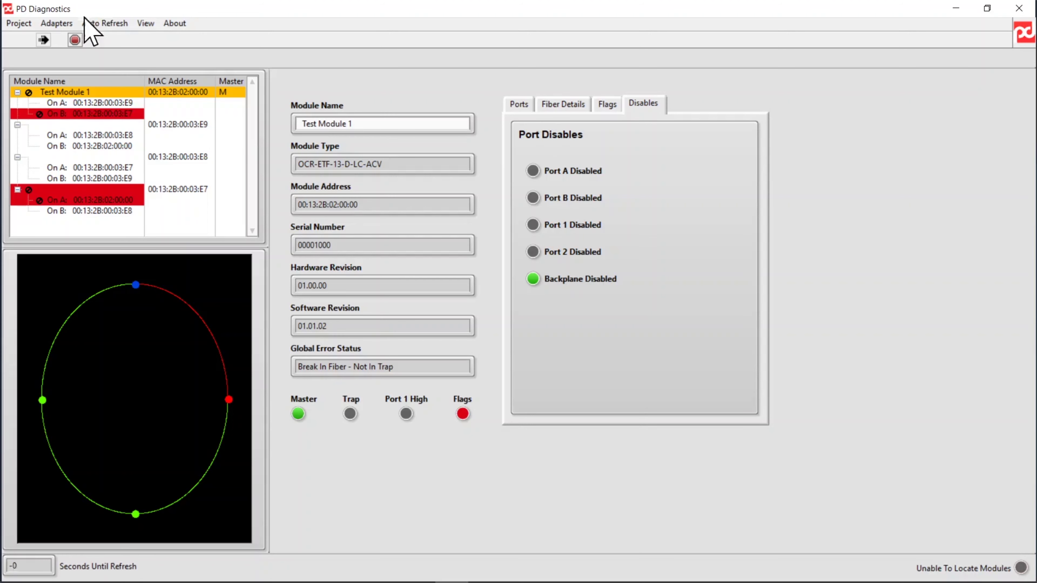
Step: Check the fiber port status of Test Module 1 and of module 00:13:2B:00:03:E7 at the broken link
click(527, 103)
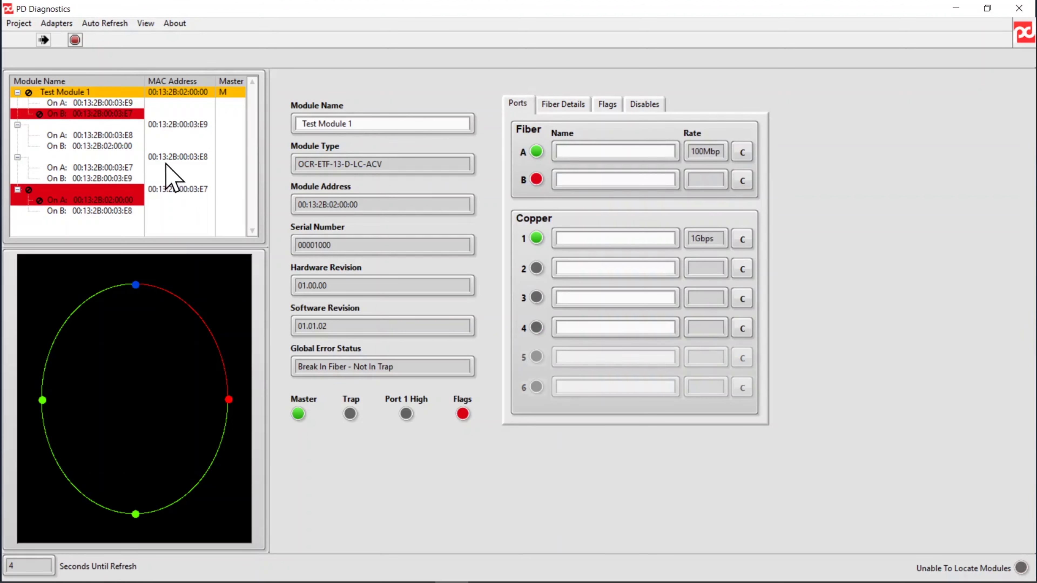
click(98, 190)
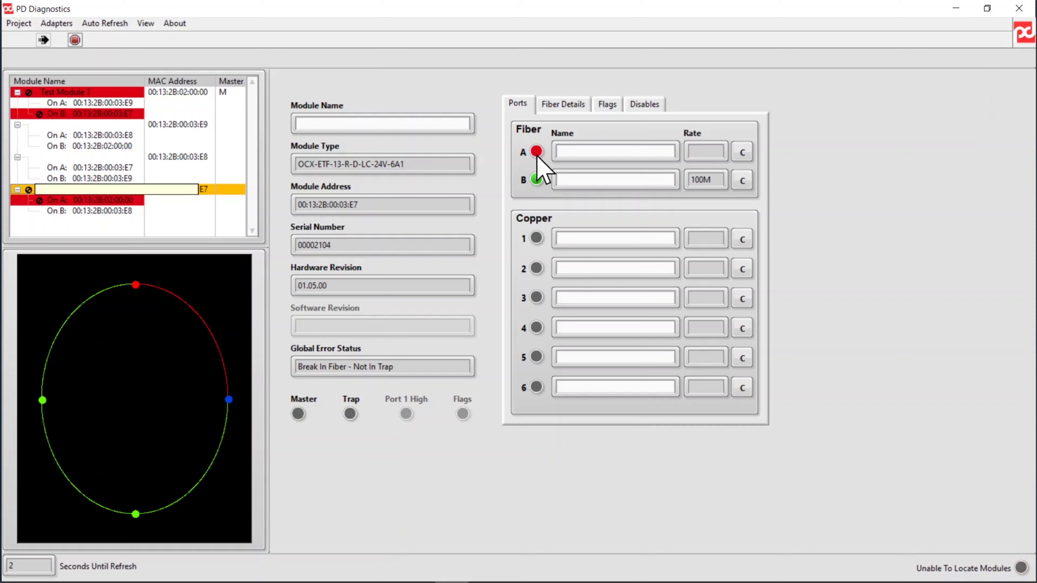
click(102, 93)
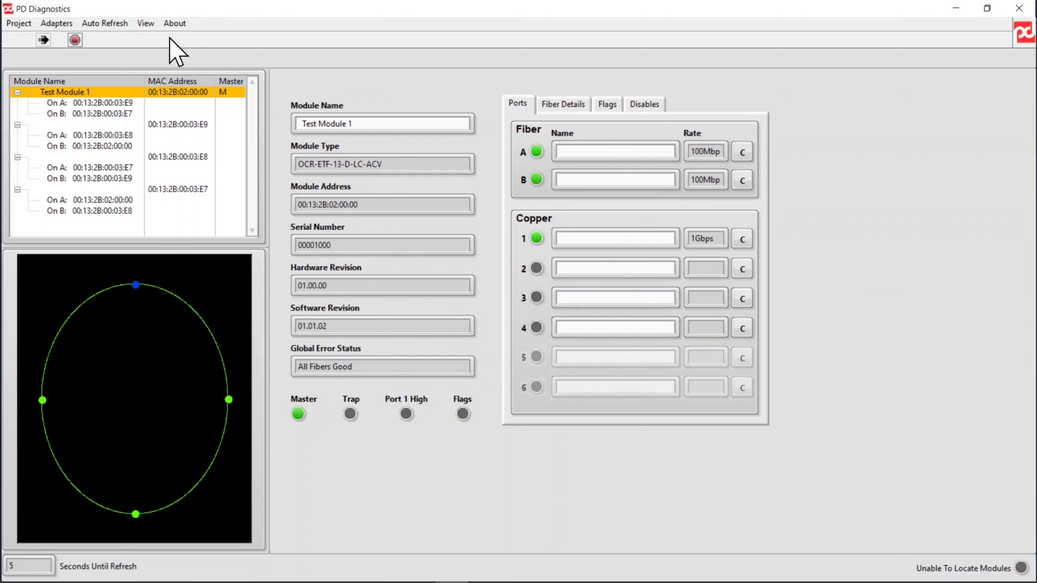
Step: Enable the fiber break alarm for the network and acknowledge its alert
click(144, 23)
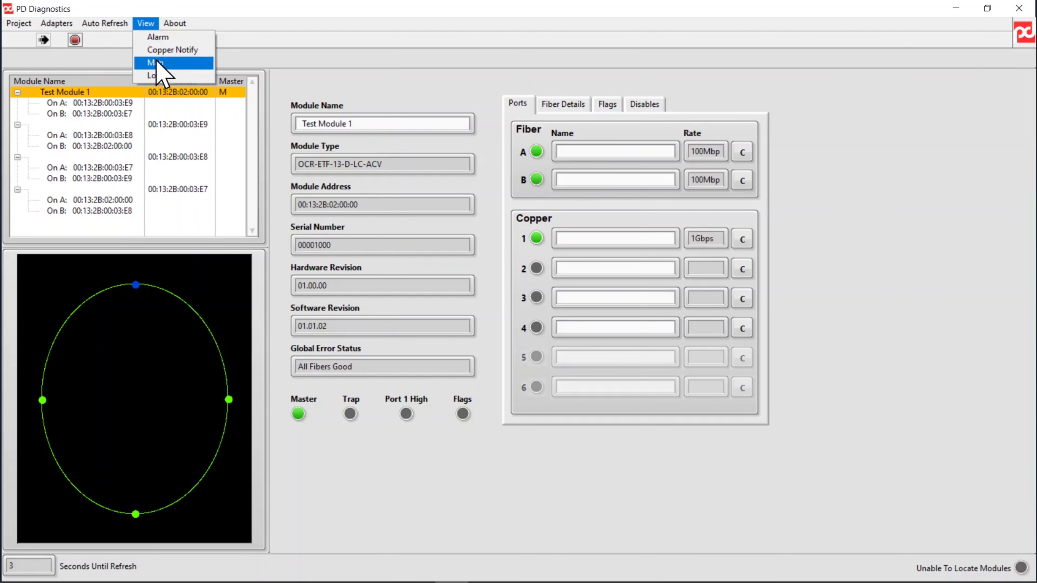
click(168, 50)
click(146, 24)
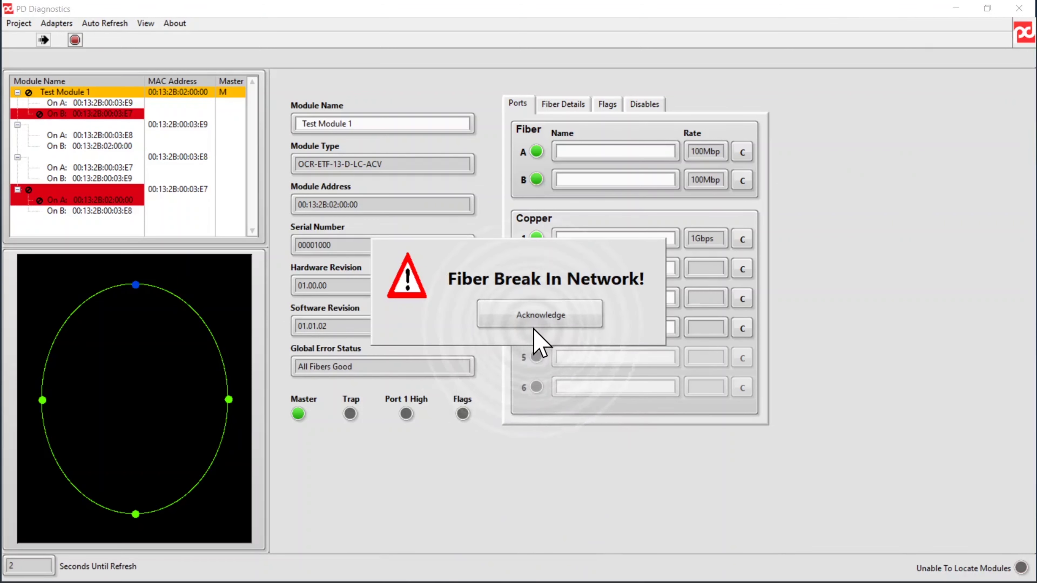
click(540, 323)
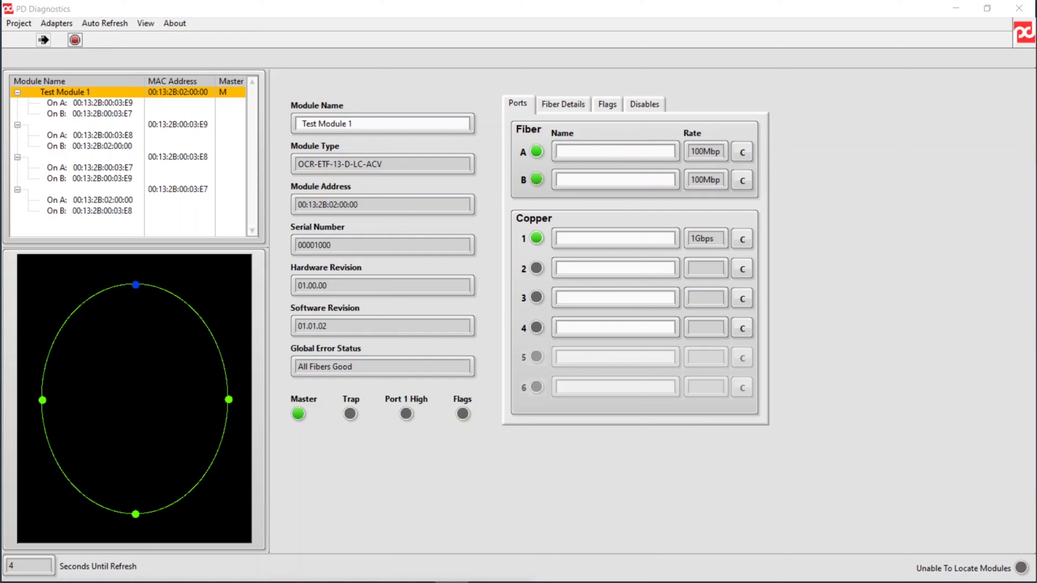
Step: Load the 2020_04_08 log file from the 00.13.2B.02.00.00 folder into the log viewer
click(147, 25)
click(158, 78)
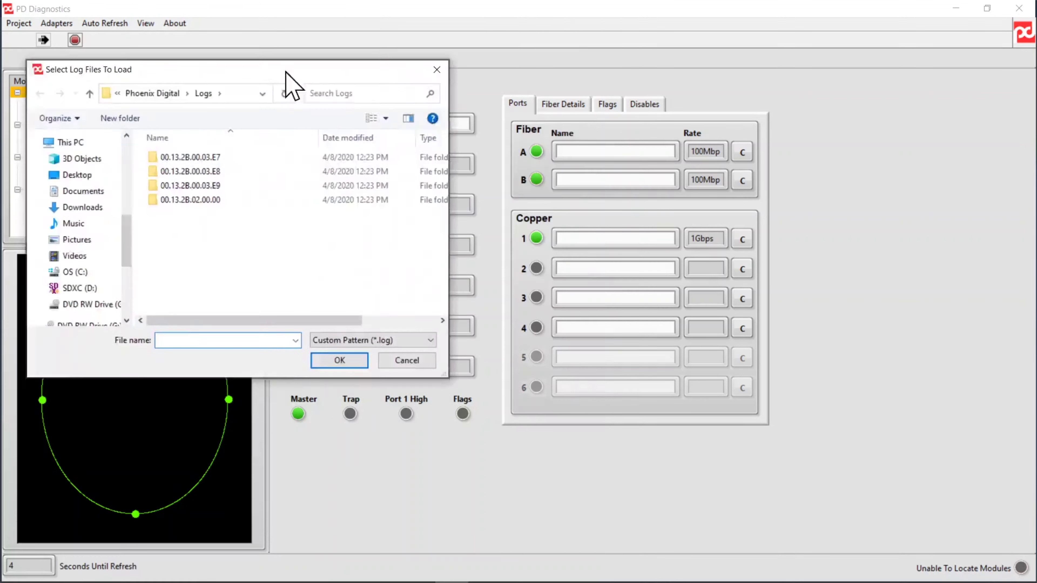
drag(285, 82, 479, 49)
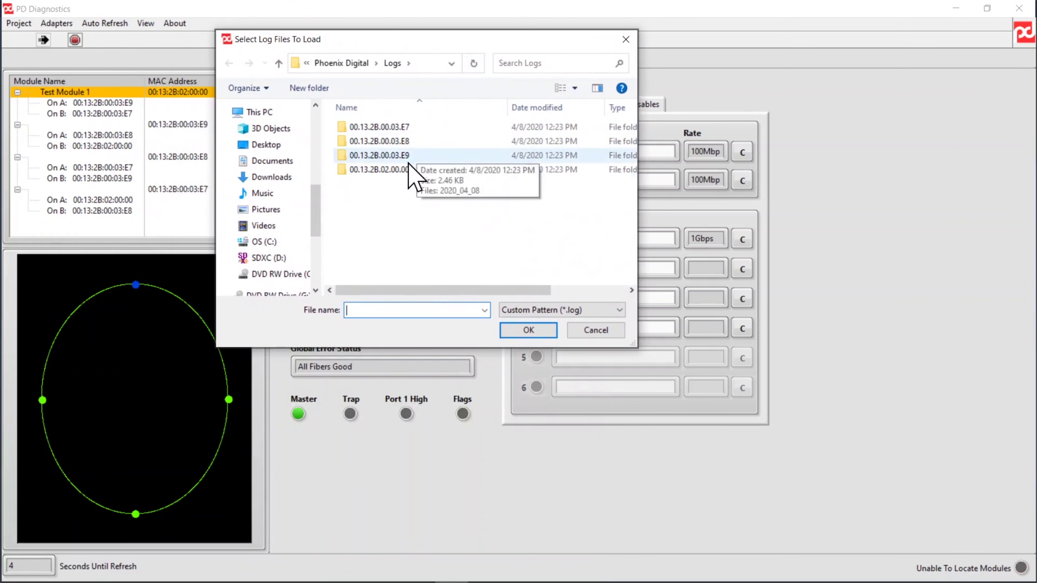
double_click(394, 169)
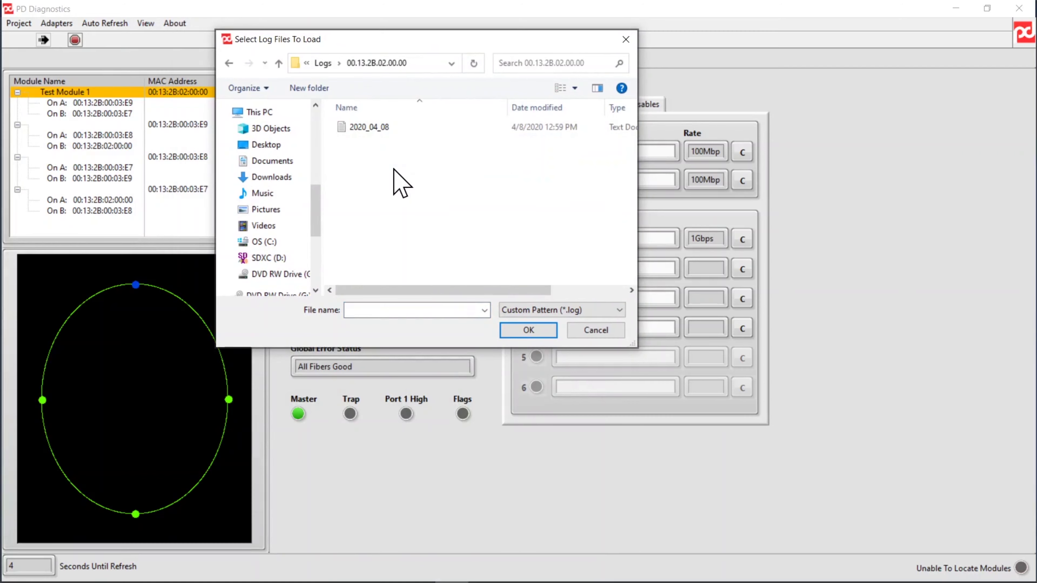
double_click(369, 130)
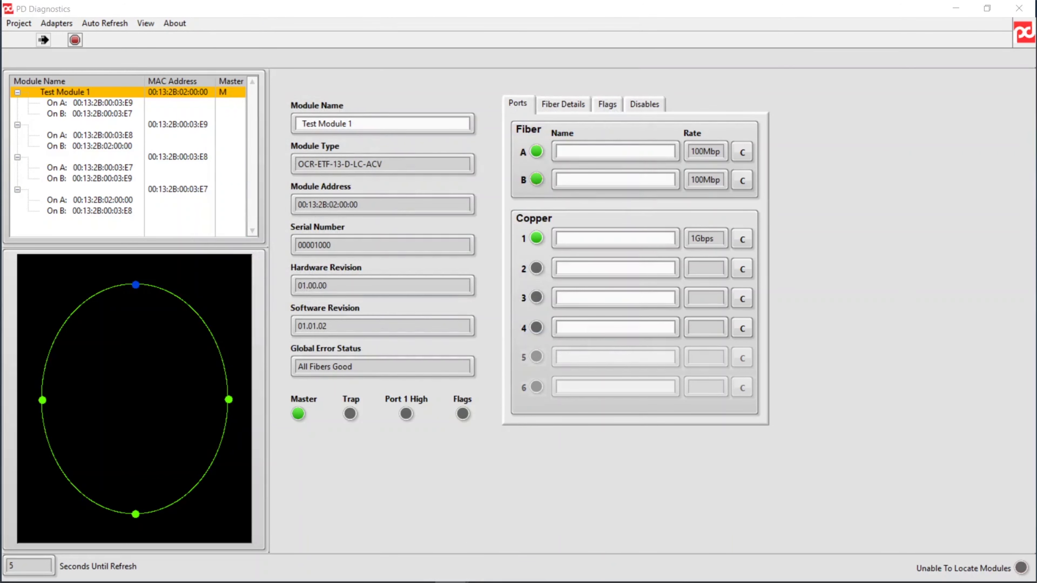